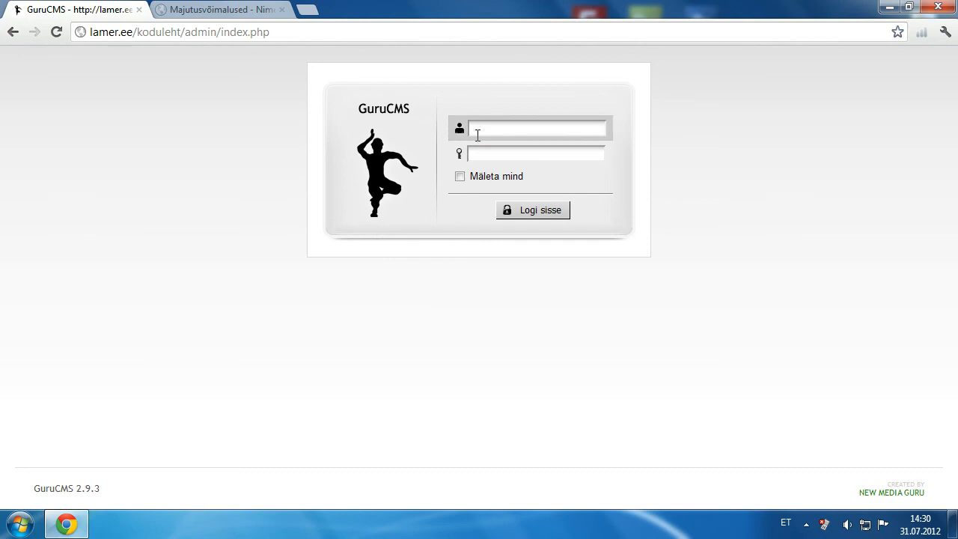
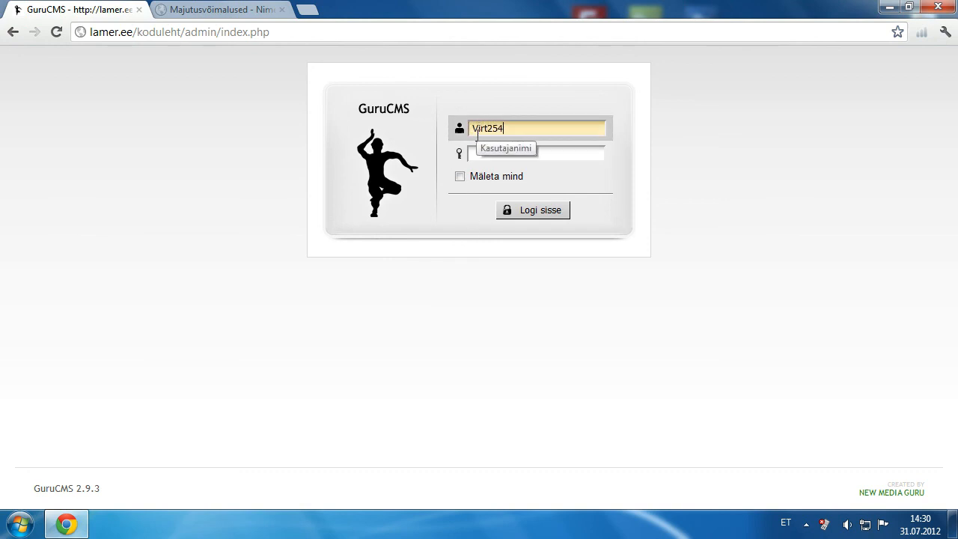
Step: Log in to the GuruCMS admin area with the account username and password
key(Tab)
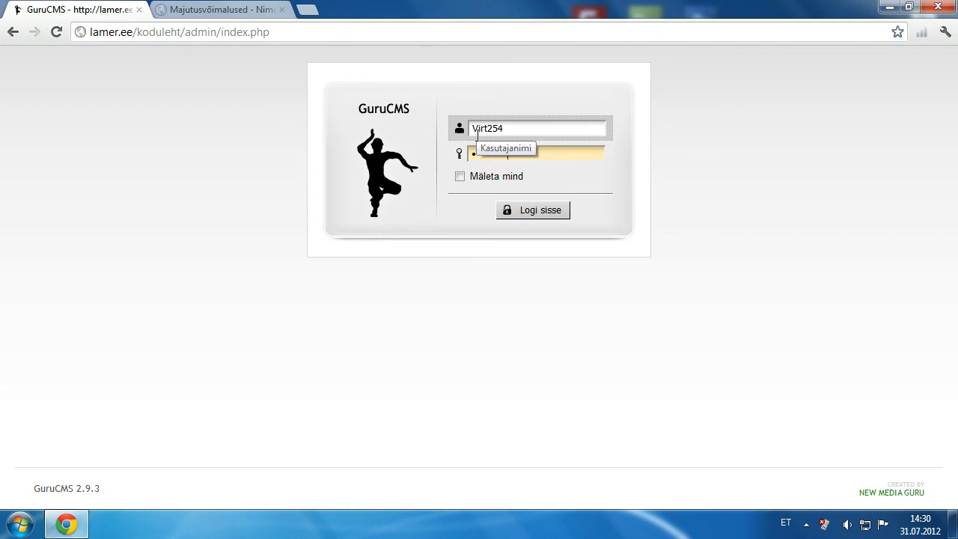
key(Return)
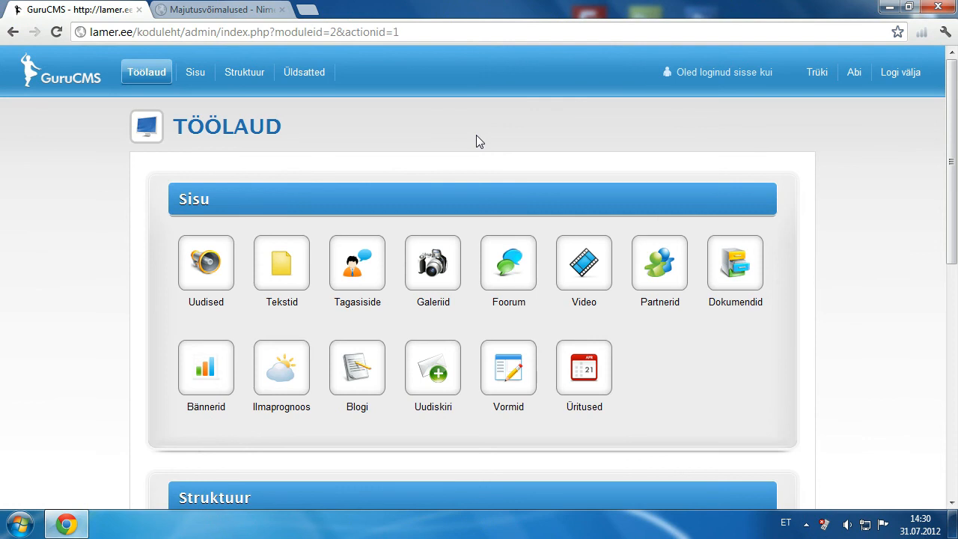
Step: Open a new Tekstid entry form kept on the est » Majutusvõimalused page, ready for its name
click(279, 271)
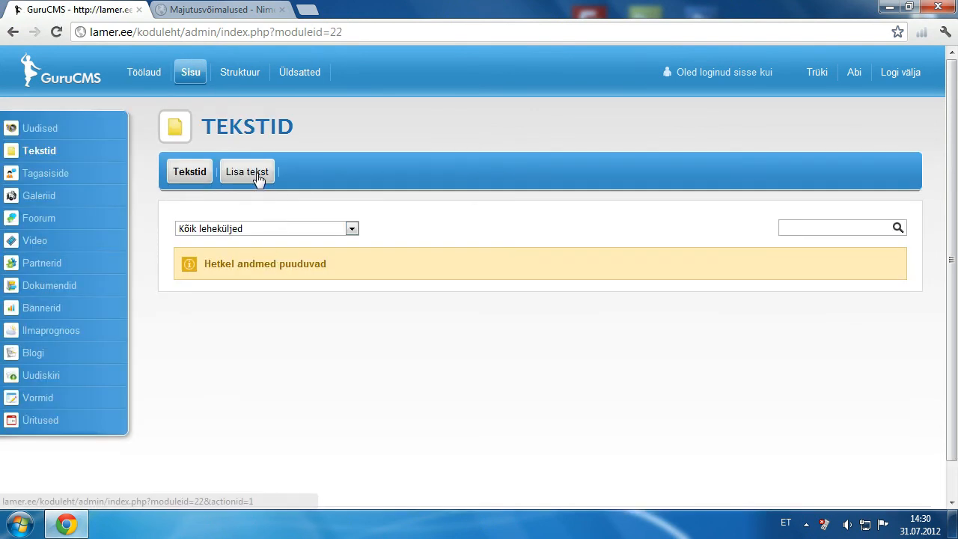
click(258, 180)
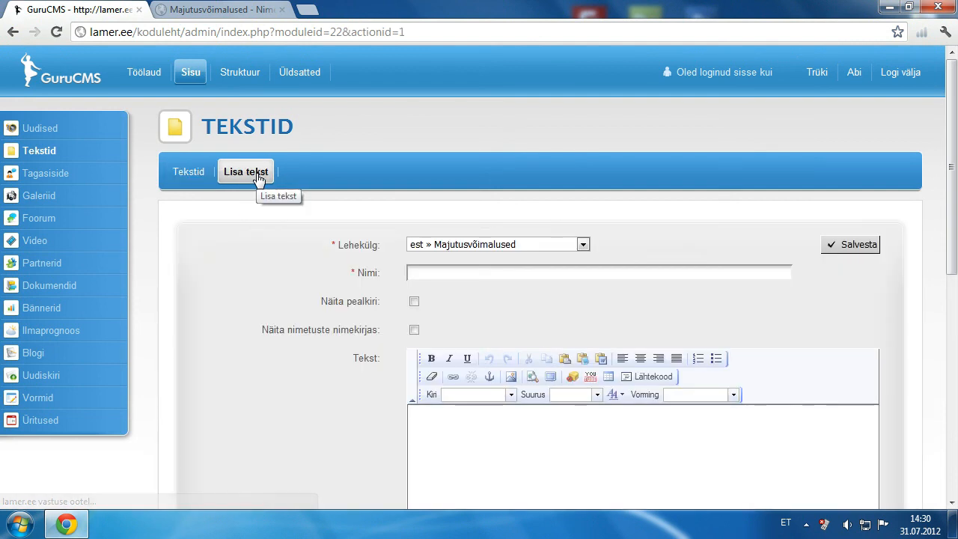
drag(952, 160, 954, 225)
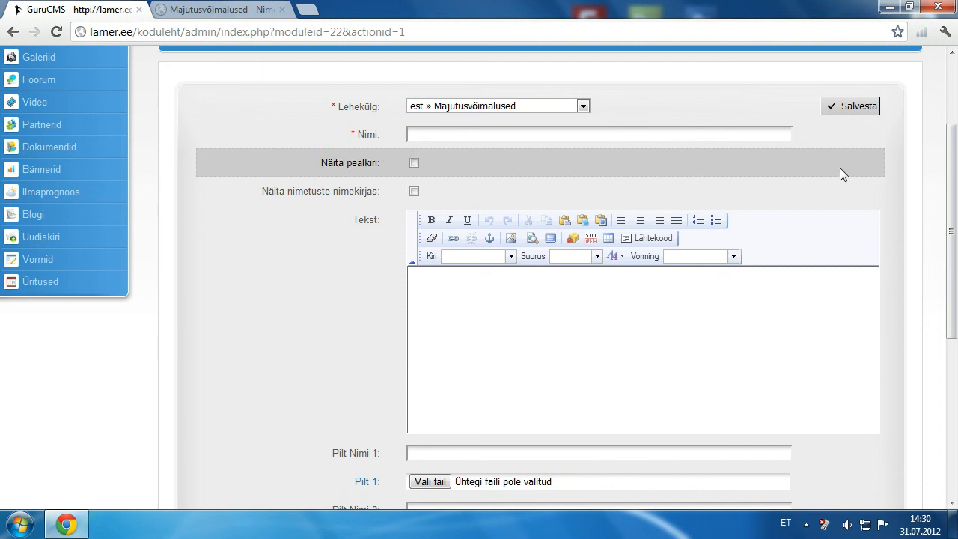
click(583, 106)
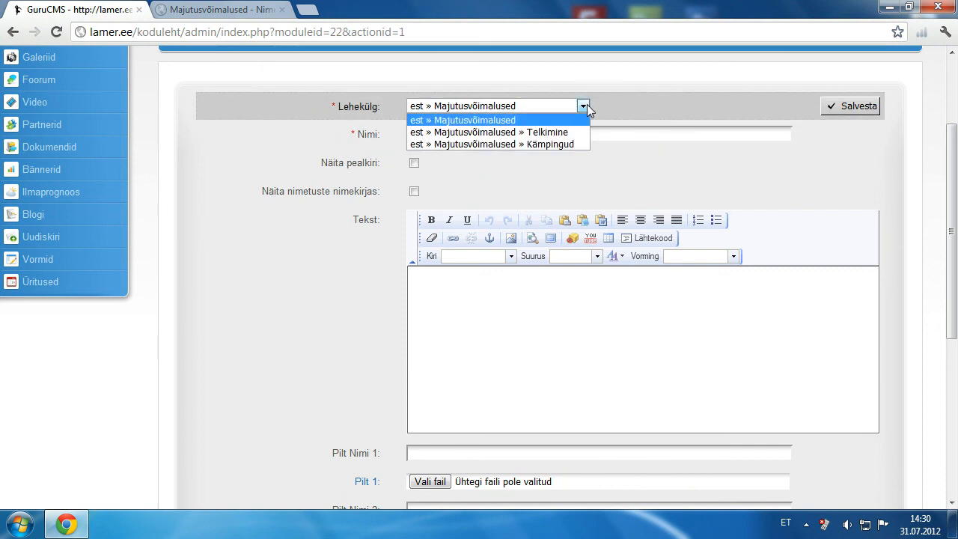
click(587, 106)
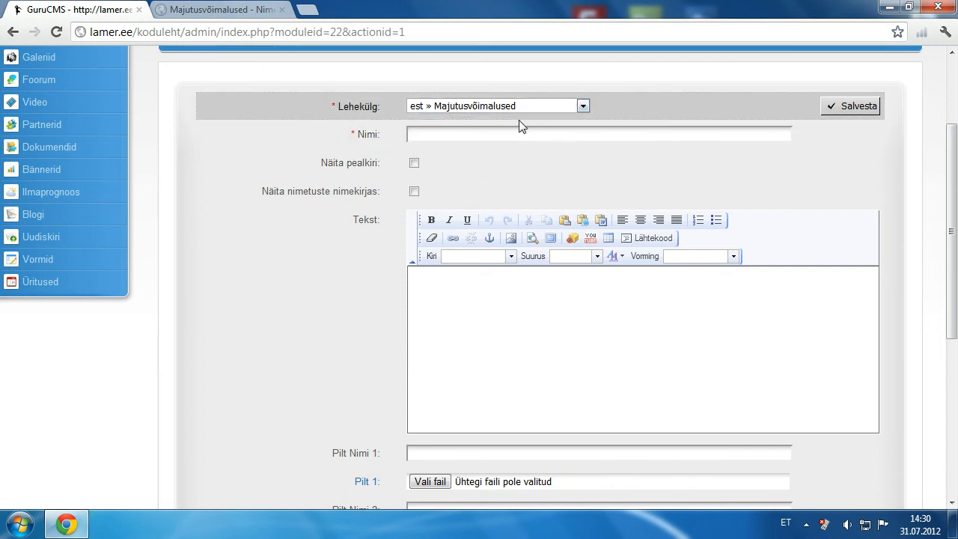
click(483, 134)
Step: Name the entry 'Majutuspakett nr1' and place the cursor in the Tekst body editor
text(Ma)
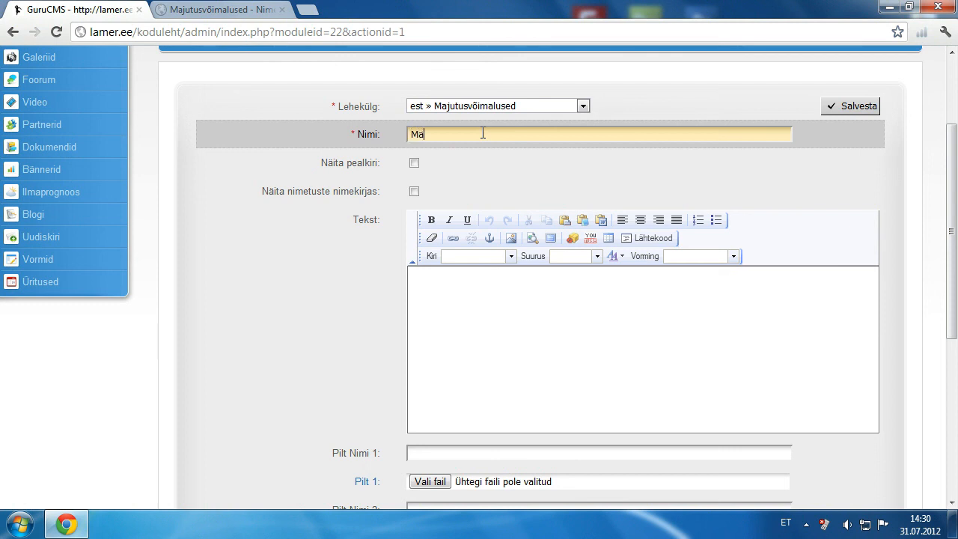
text(jutuspakett no)
text(1)
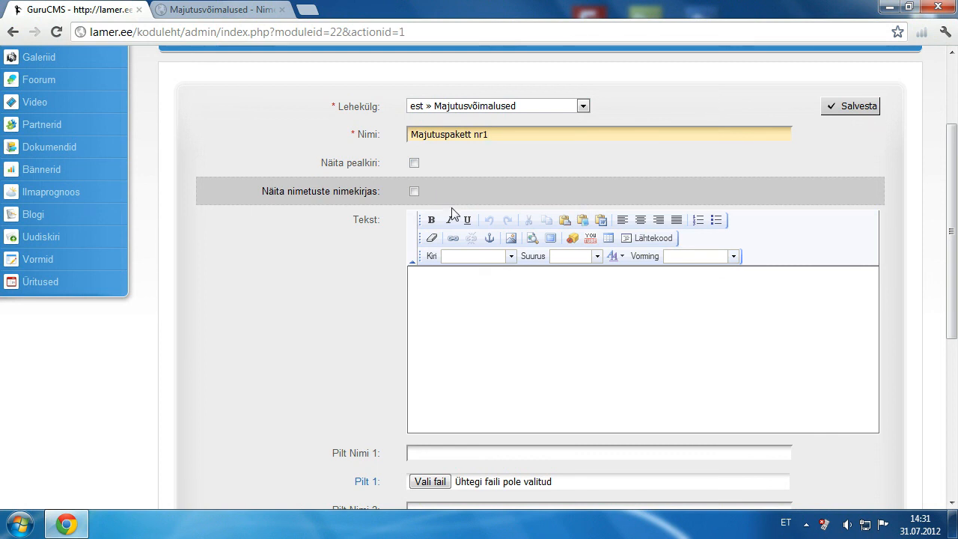
click(525, 278)
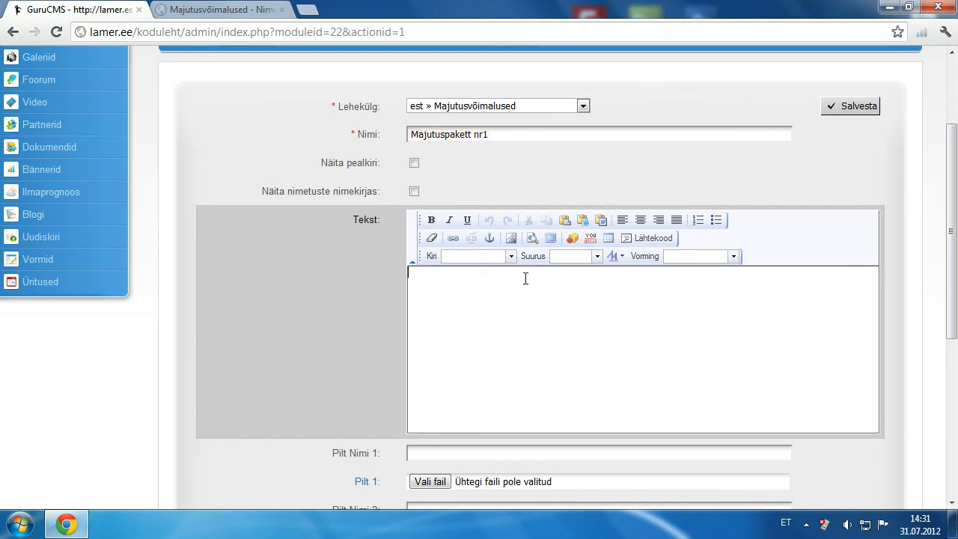
Step: Paste the Lorem ipsum paragraph into the body as plain text
click(583, 221)
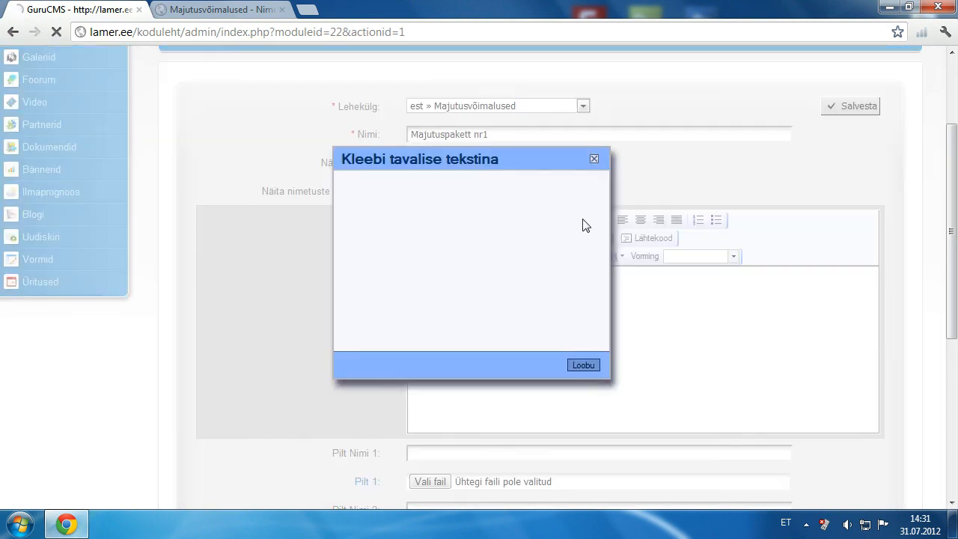
text(Lorem ipsum dolor sit amet, consectetur adipisicing elit, sed do eiusmod tempor incididunt ut labore et dolore magna aliqua. Ut enim ad minim veniam, quis nostrud exercitation ullamco laboris nisi ut aliquip ex ea commodo consequat. Duis aute irure dolor in reprehenderit in voluptate velit esse cillum dolore eu fugiat nulla pariatur. Excepteur sint occaecat cupidatat non proident, sunt in culpa qui officia deserunt mollit anim id est laborum.)
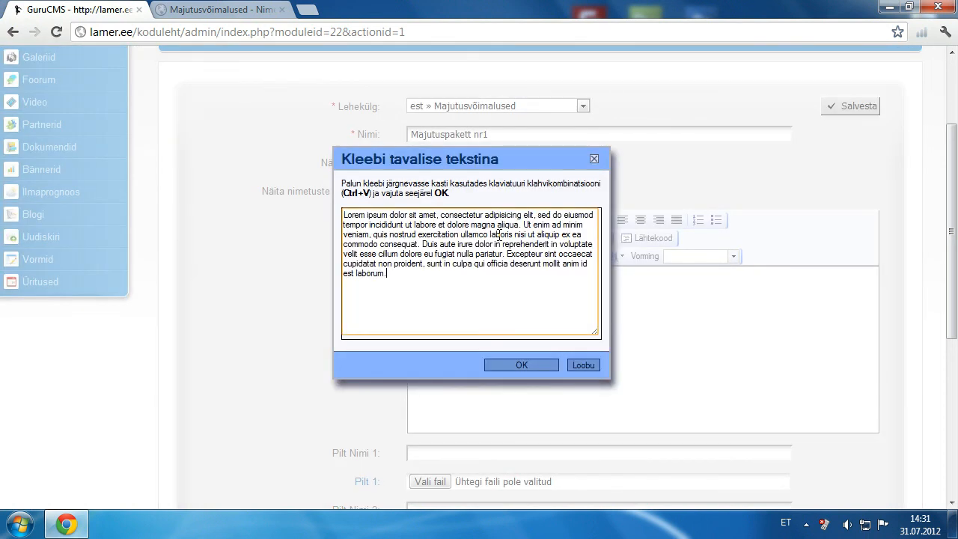
click(532, 363)
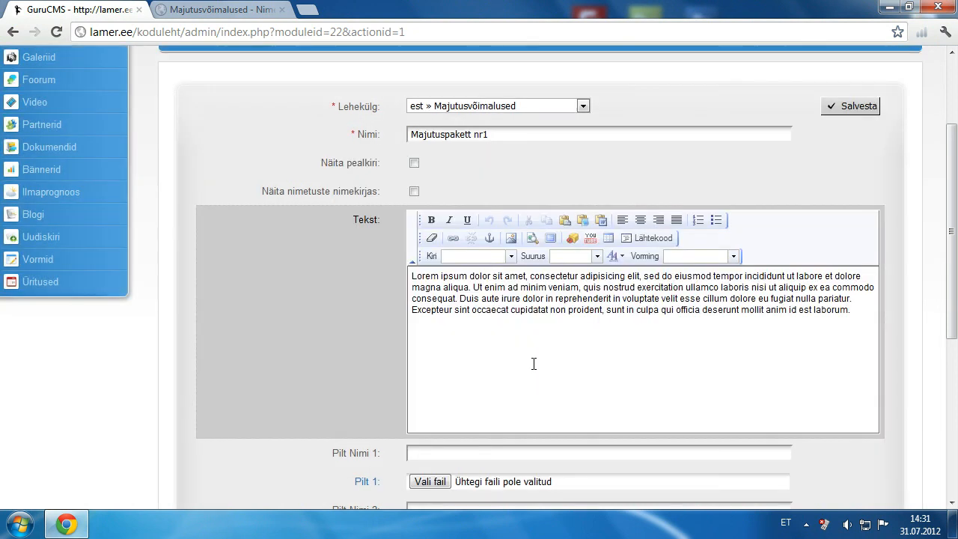
drag(956, 261, 956, 402)
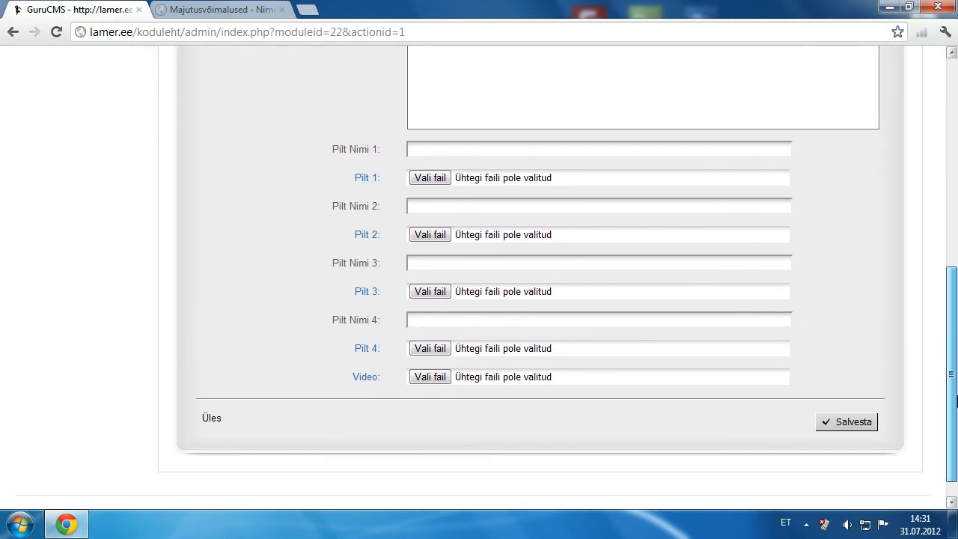
Step: Attach 3.jpg, 01.jpg and 02.jpg as Pilt 1, 2 and 3, then save the entry
click(416, 182)
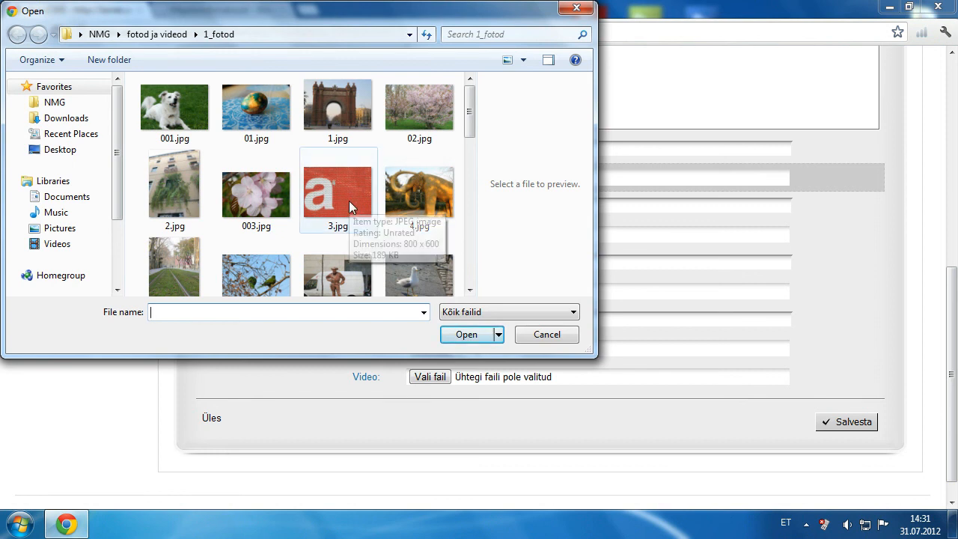
click(349, 201)
click(473, 334)
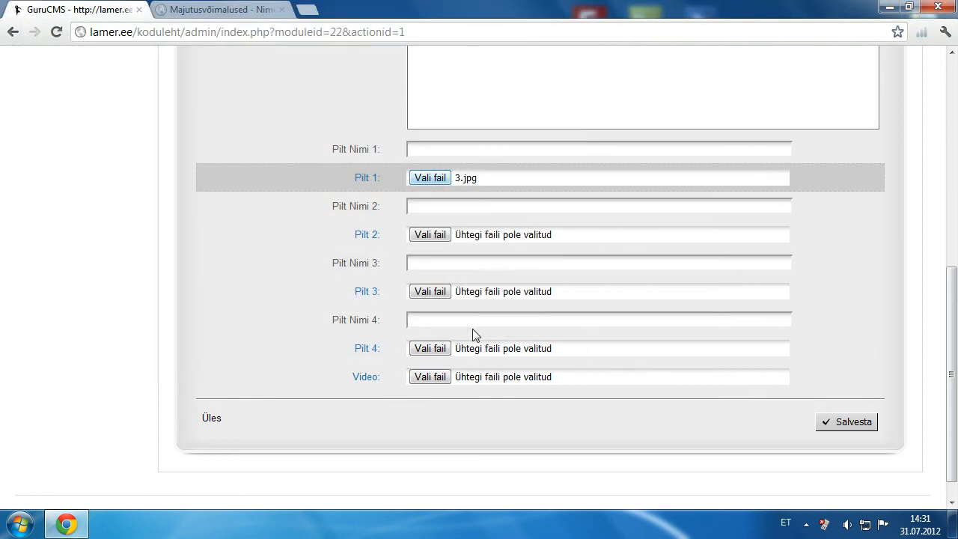
click(429, 235)
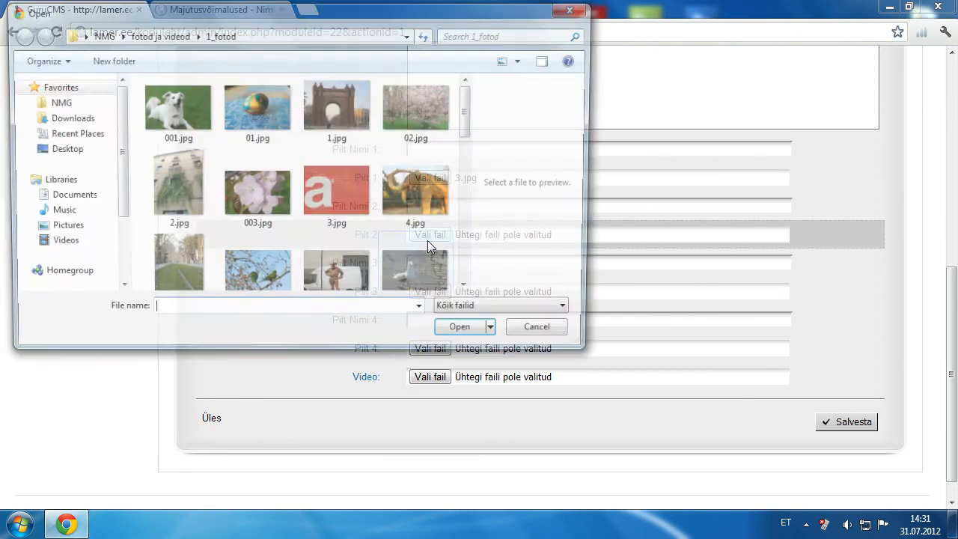
click(280, 126)
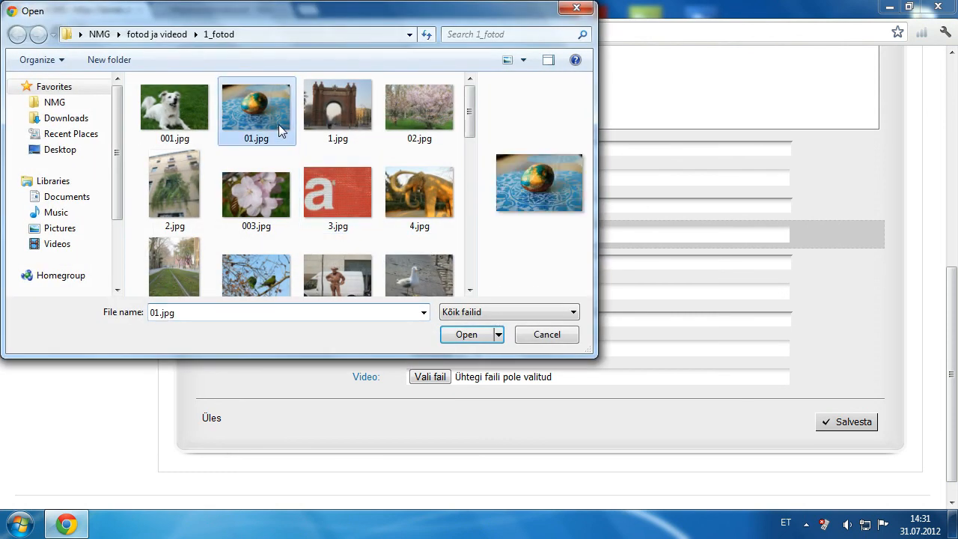
click(474, 332)
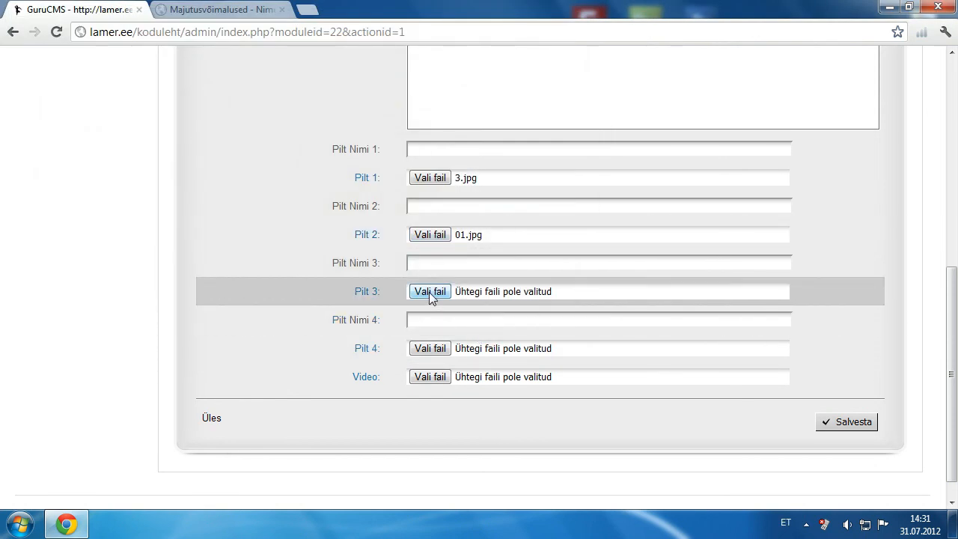
click(429, 292)
click(432, 141)
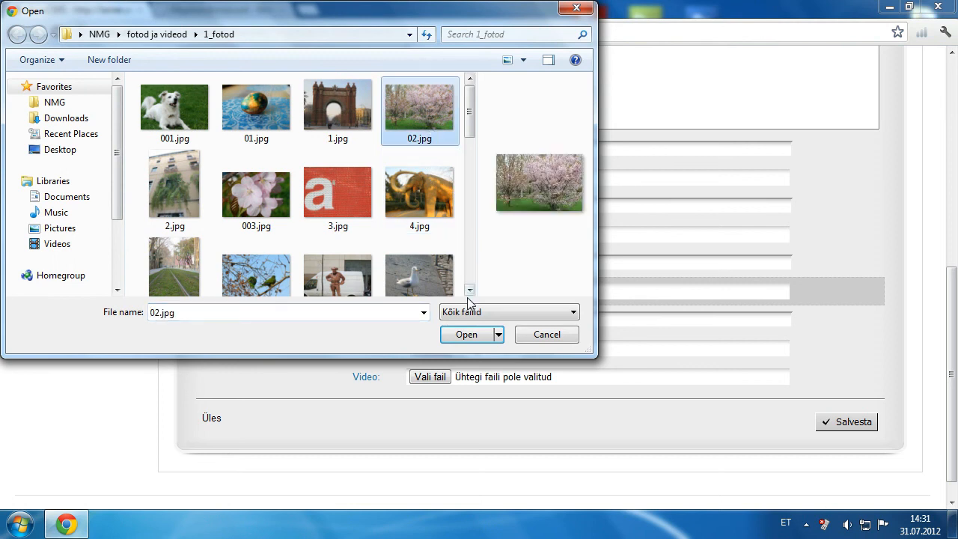
click(466, 335)
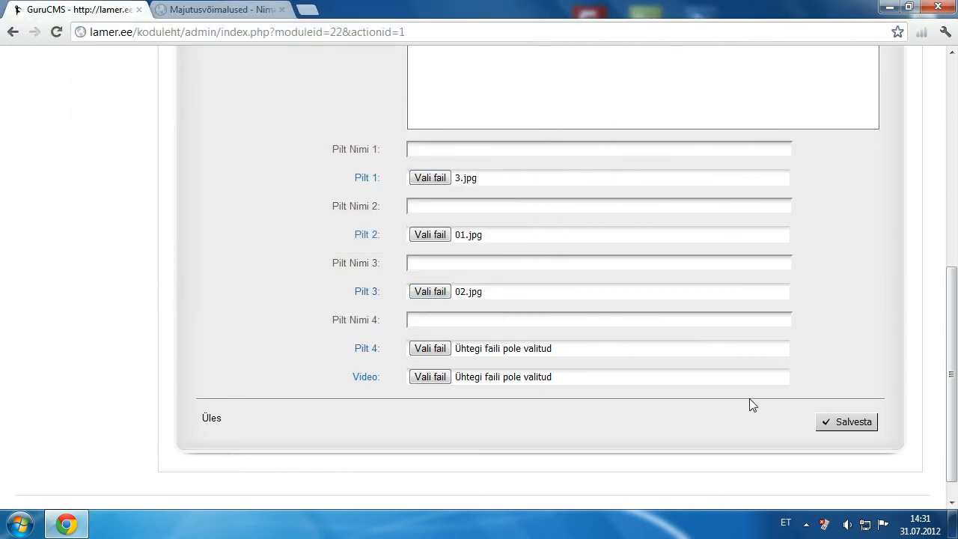
click(829, 432)
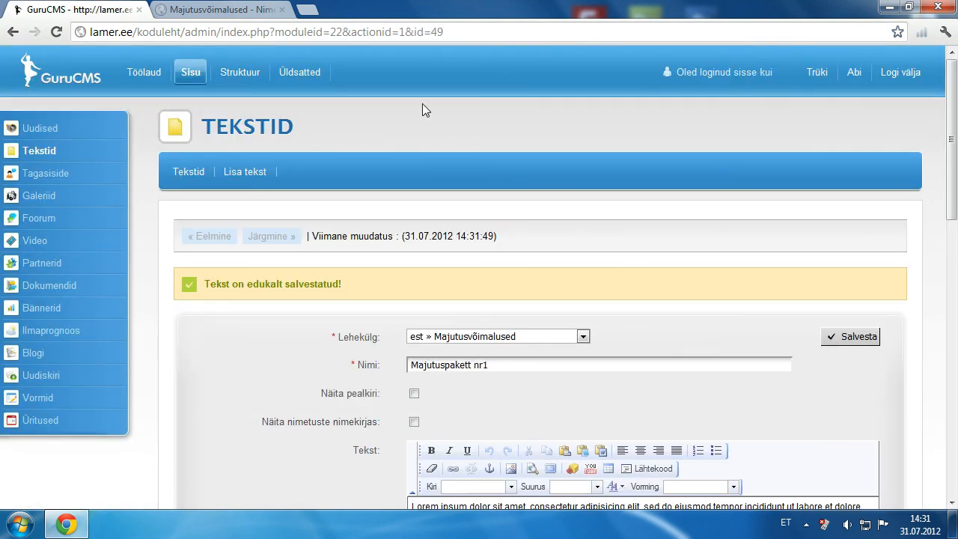
Step: Reload the public Majutusvõimalused page, view the first image enlarged, then return to the admin editor
click(235, 14)
key(F5)
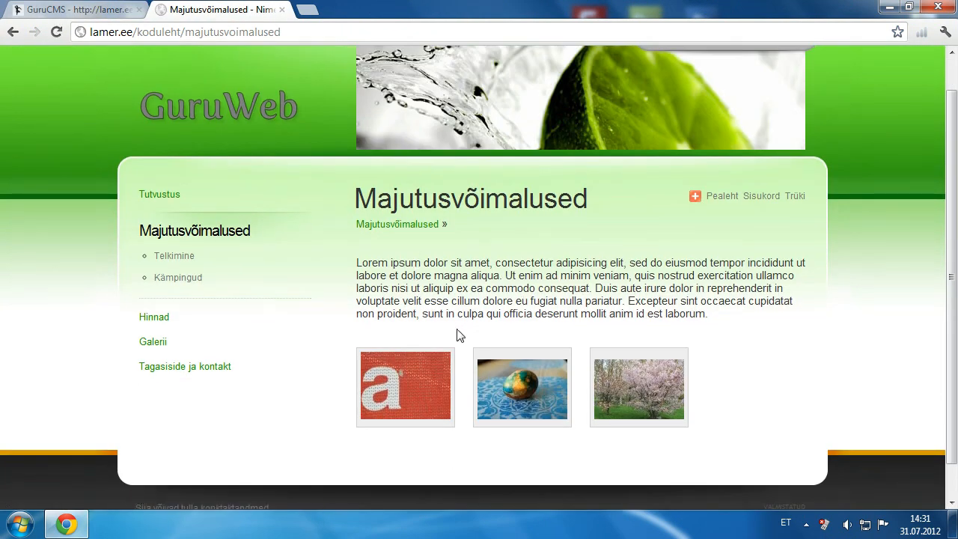
click(422, 372)
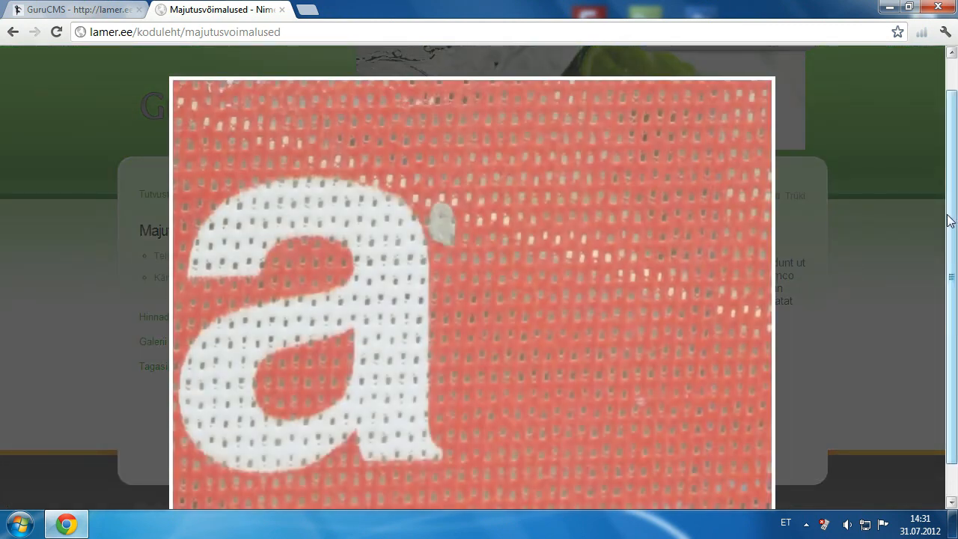
drag(949, 220, 949, 278)
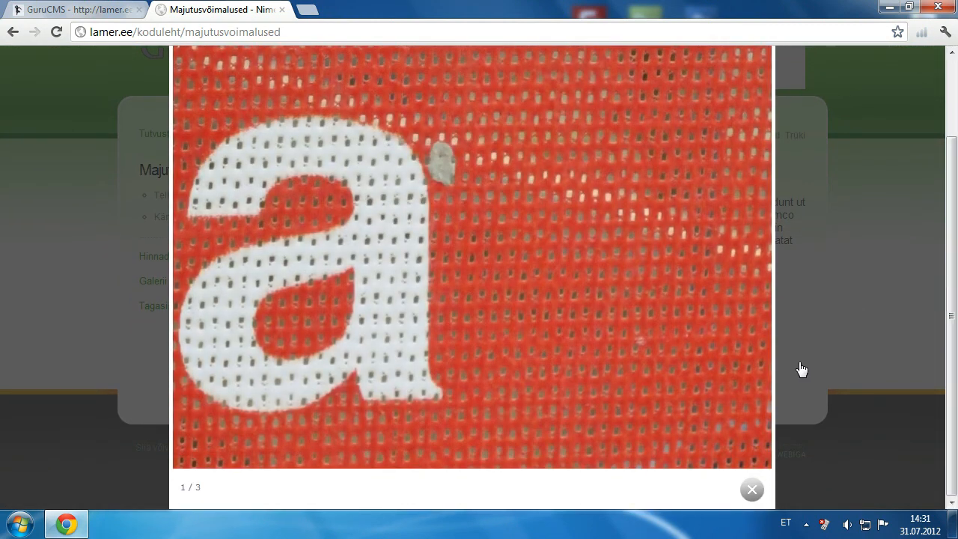
click(752, 492)
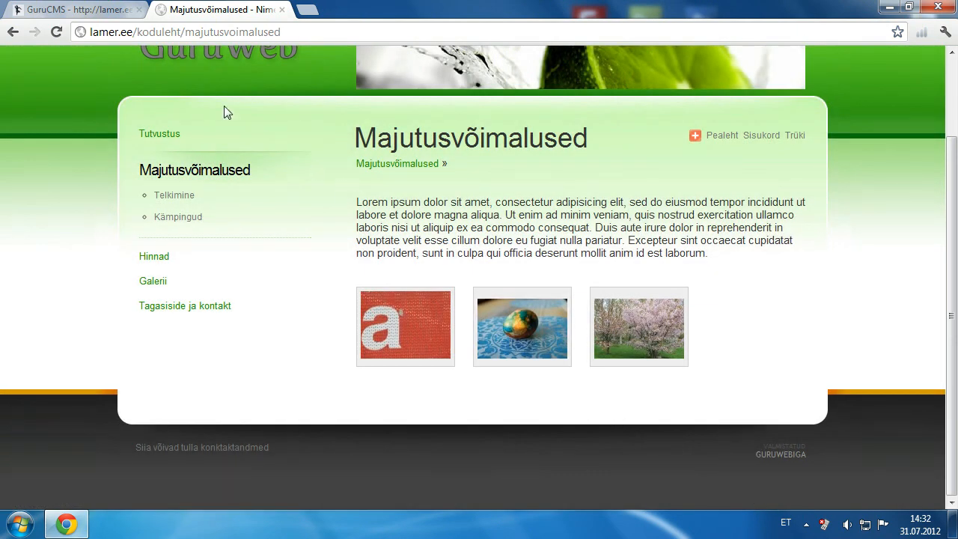
click(83, 15)
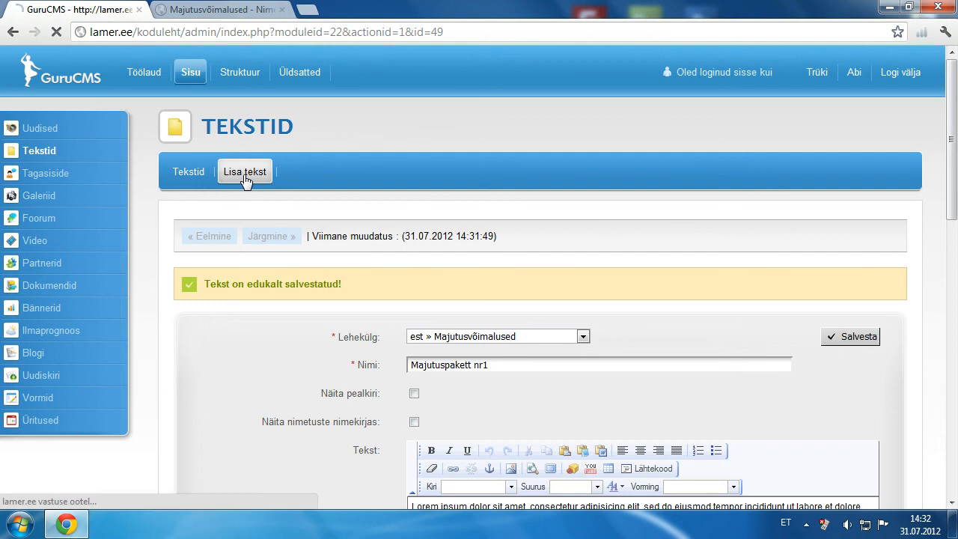
Step: Start a new text entry for the Kämpingud page named 'Mugavustega kämpingud'
click(247, 176)
click(582, 244)
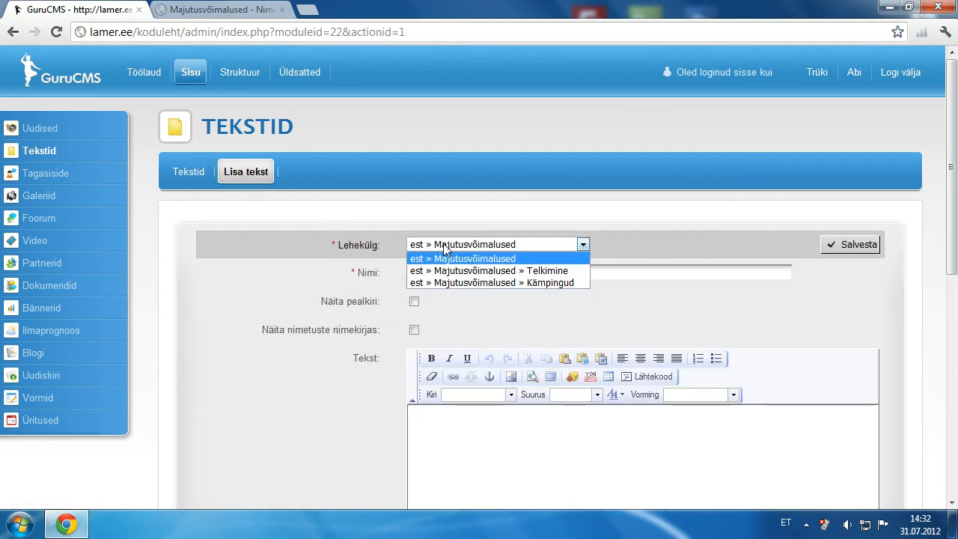
click(457, 282)
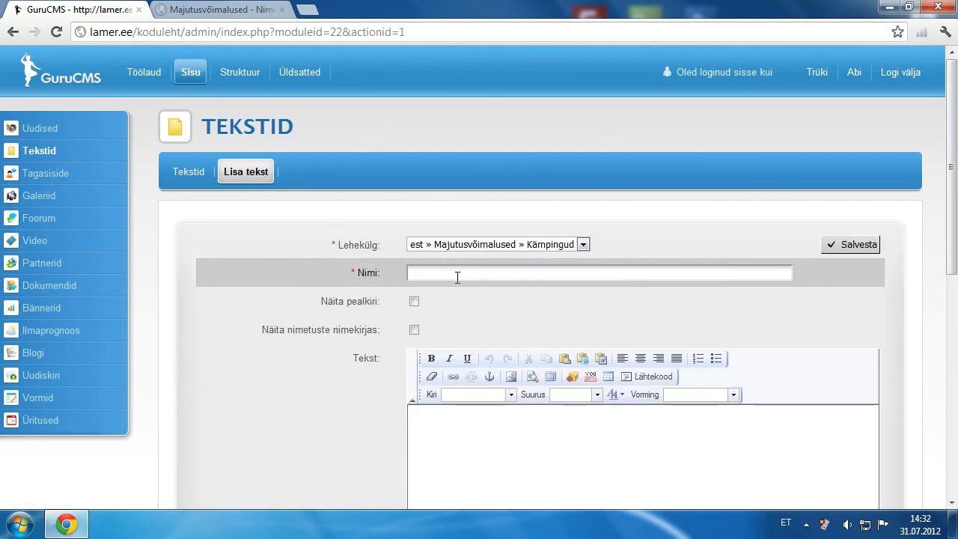
drag(954, 202, 954, 254)
click(416, 166)
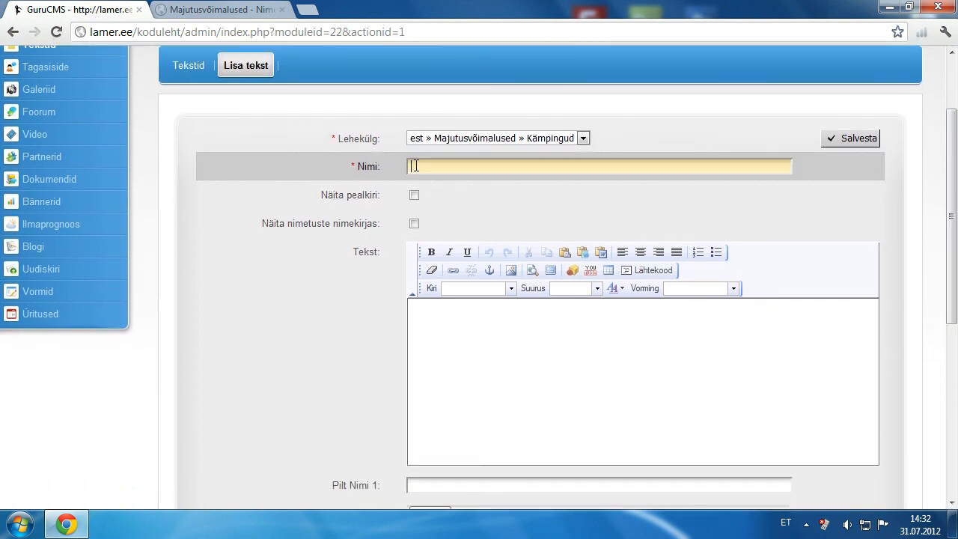
text(Mugavustega kämpingud)
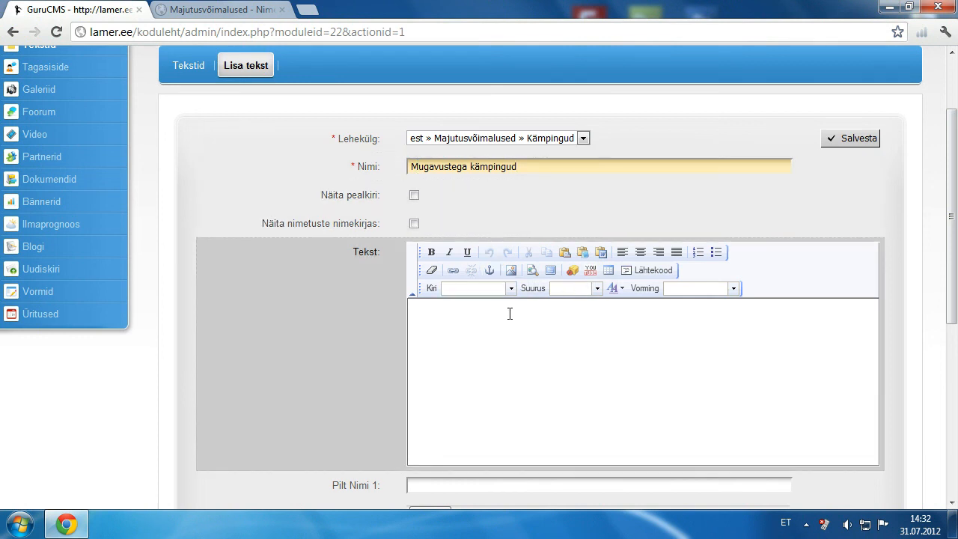
Step: Paste the lorem ipsum text into the body as plain text
click(582, 253)
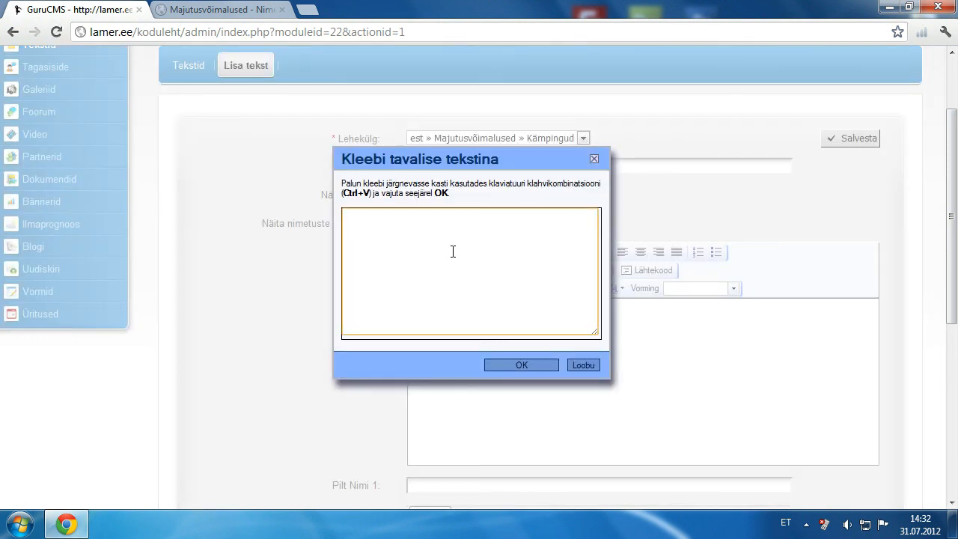
text(Lorem ipsum dolor sit amet, consectetur adipisicing elit, sed do eiusmod tempor incididunt ut labore et dolore magna aliqua. Ut enim ad minim veniam, quis nostrud exercitation ullamco laboris nisi ut aliquip ex ea commodo consequat. Duis aute irure dolor in reprehenderit in voluptate velit esse cillum dolore eu fugiat nulla pariatur. Excepteur sint occaecat cupidatat non proident, sunt in culpa qui officia deserunt mollit anim id est laborum.)
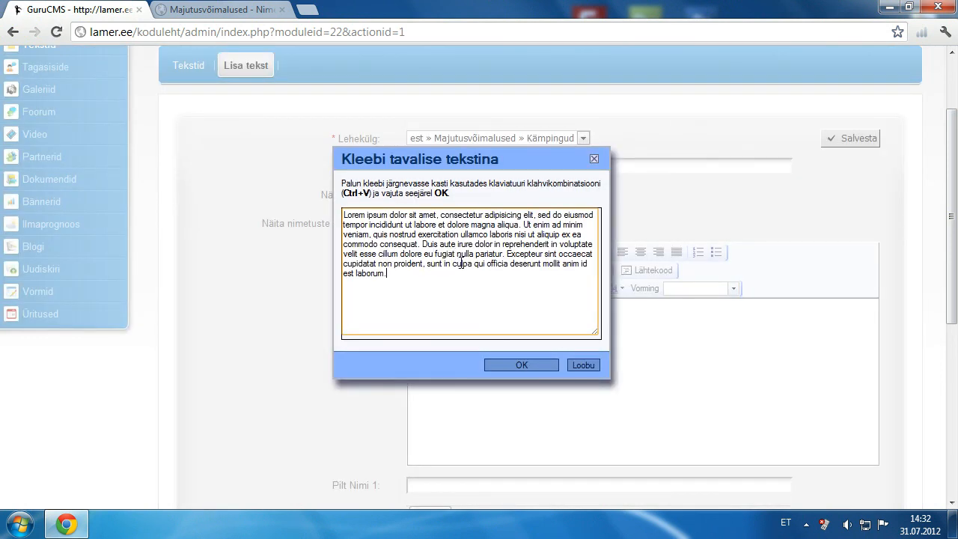
click(509, 364)
drag(947, 234, 934, 387)
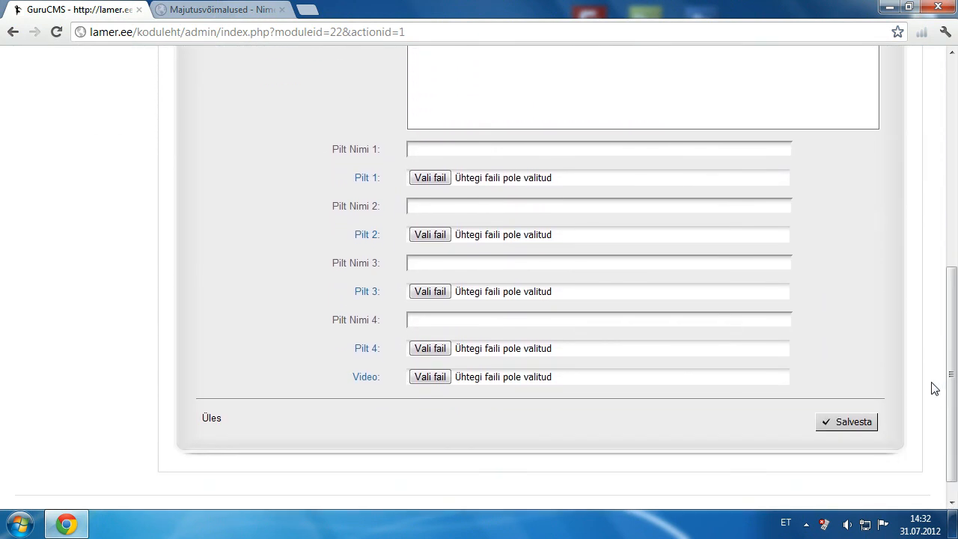
Step: Attach video_1.flv in the Video row and save the Mugavustega kämpingud entry
click(442, 382)
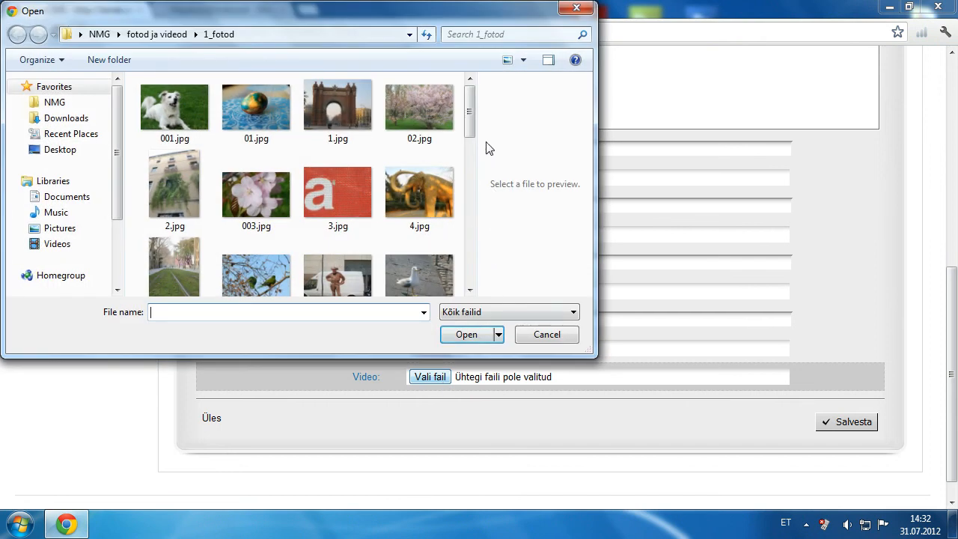
drag(472, 112, 509, 263)
click(270, 186)
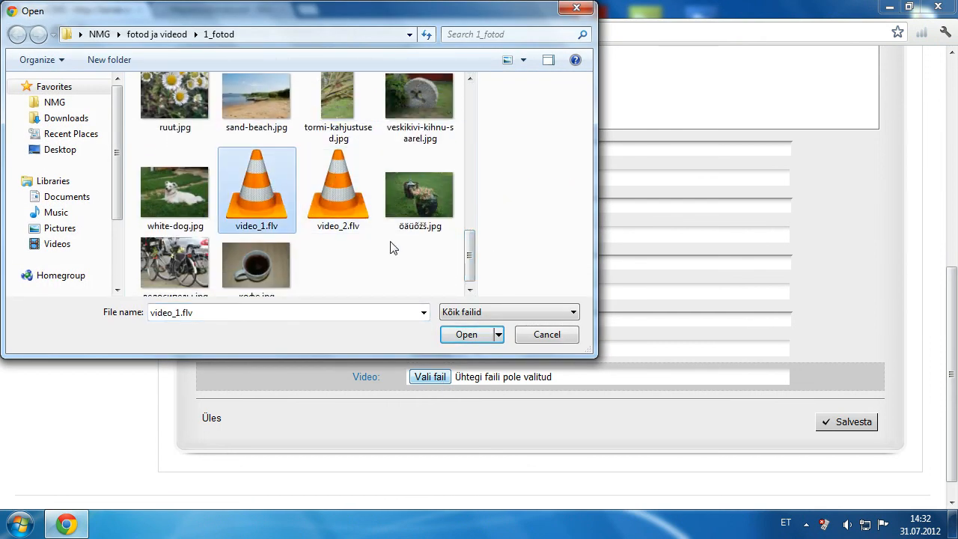
click(466, 334)
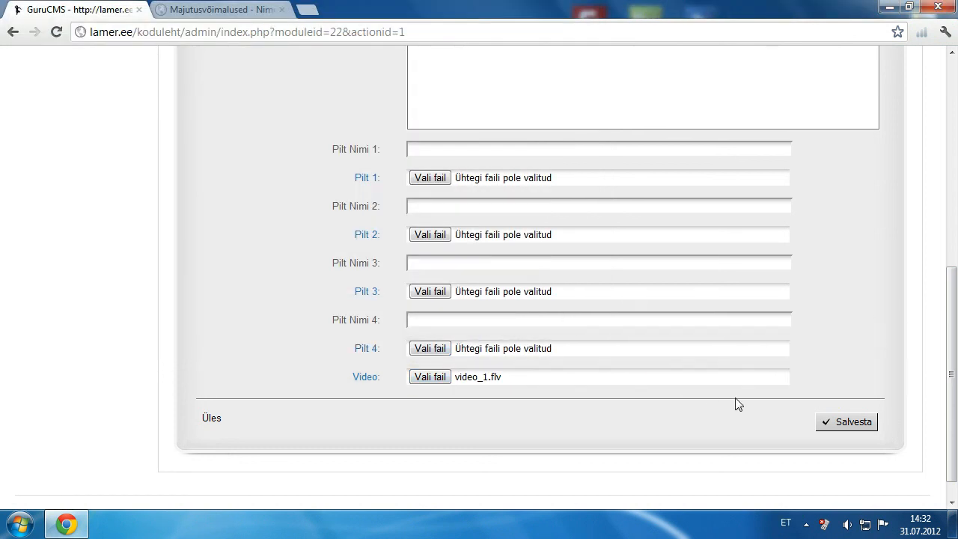
click(824, 432)
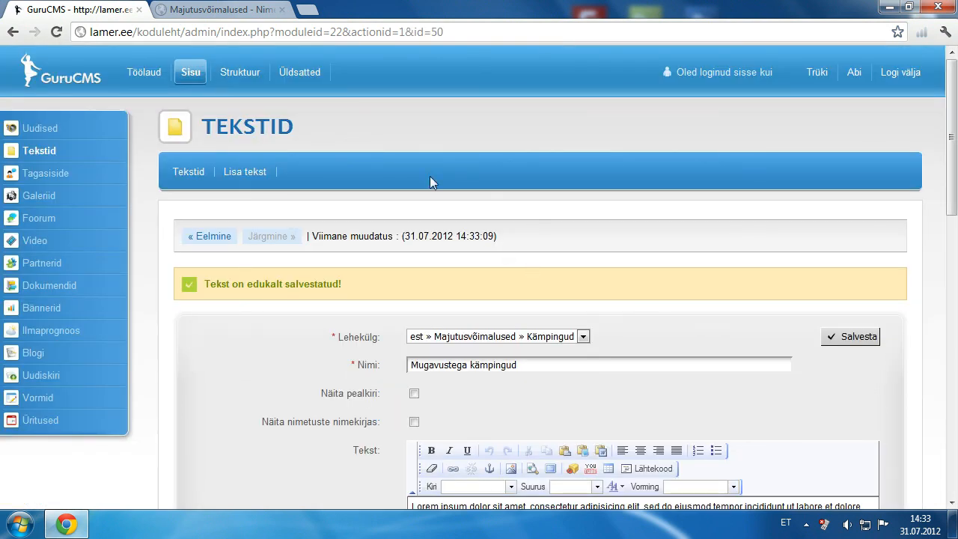
Step: Open the public Kämpingud page and play, then pause, the attached video
click(240, 11)
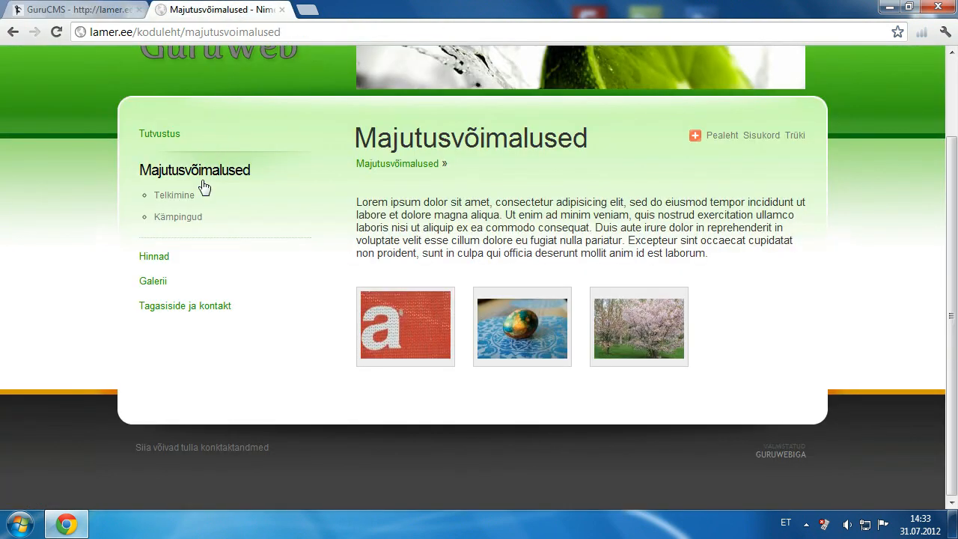
click(193, 218)
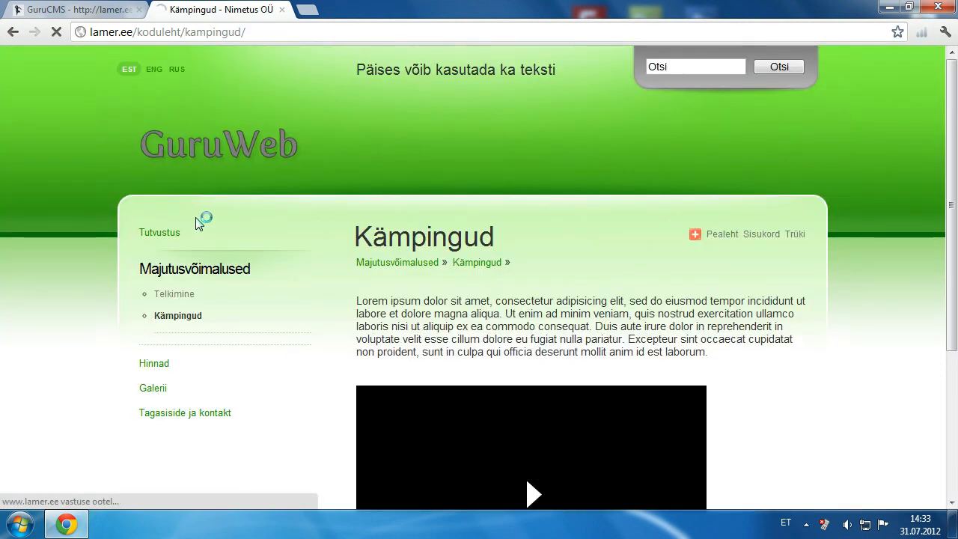
drag(956, 164, 956, 273)
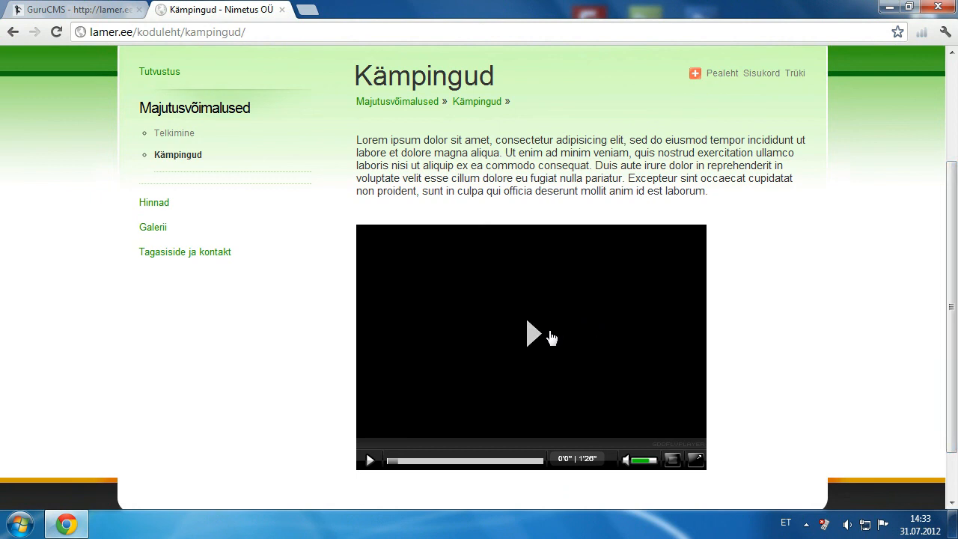
click(533, 334)
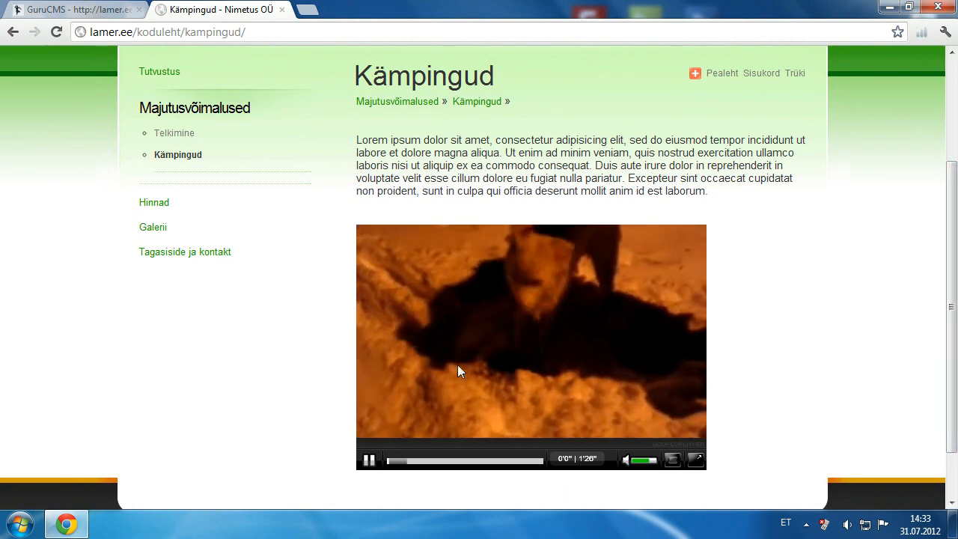
click(375, 462)
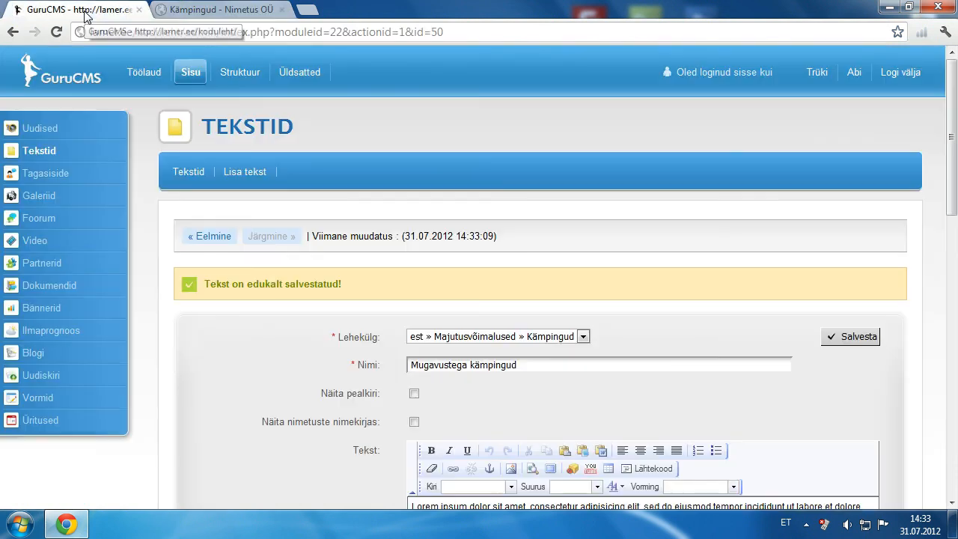
Step: Back in the admin, show the Tekstid list with both saved entries
click(82, 10)
click(187, 173)
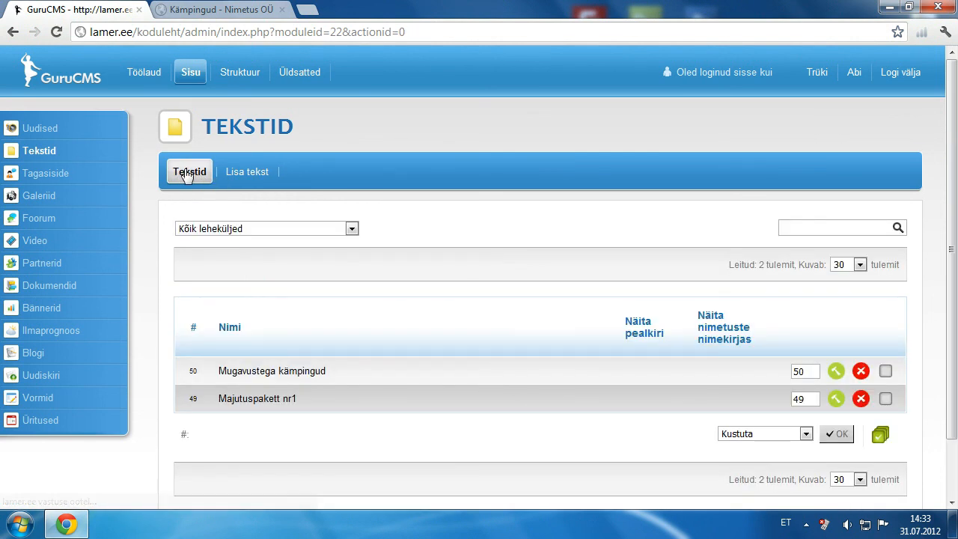
scroll(955, 187, down, 1)
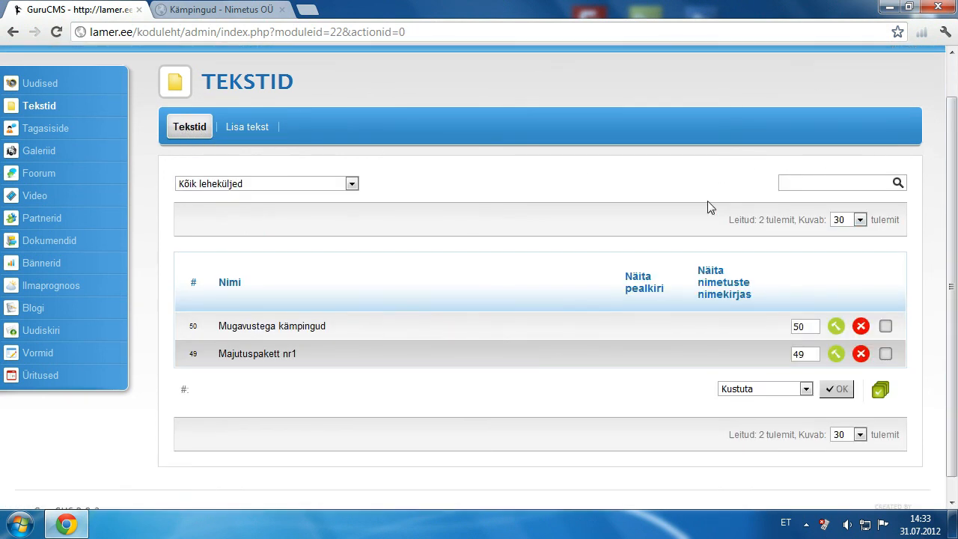